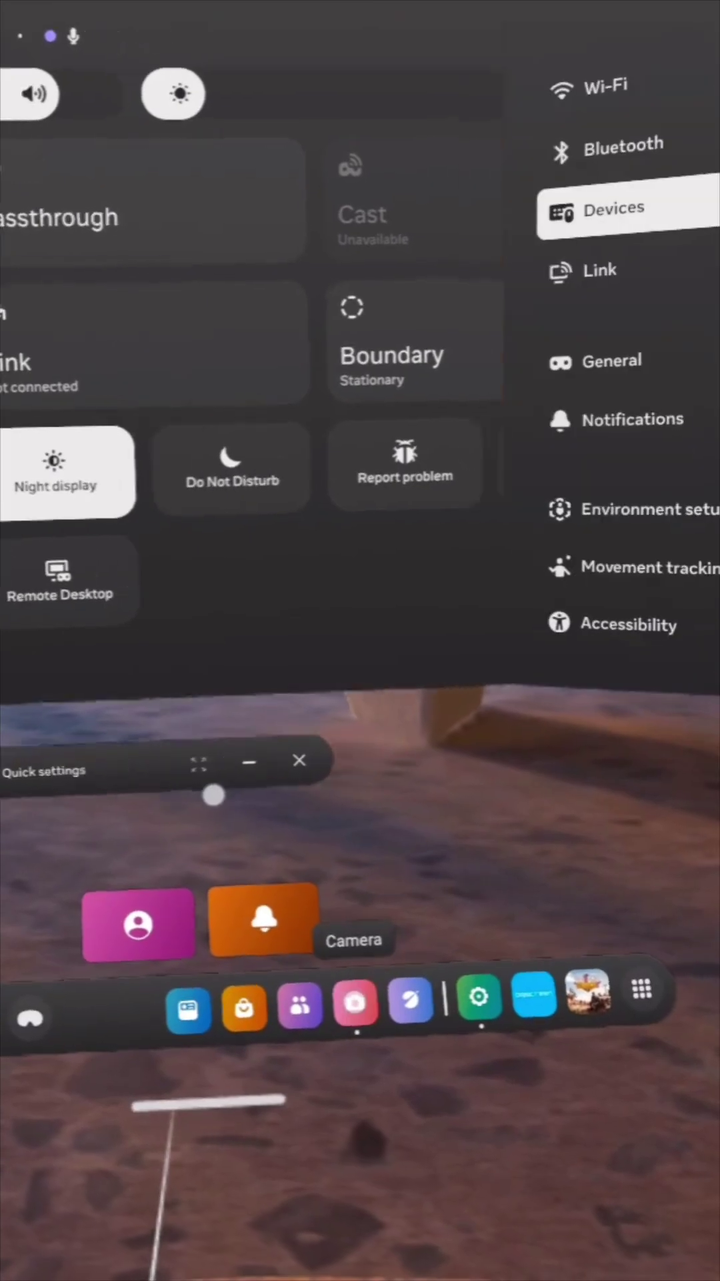
Bring up the Camera panel from the universal menu dock to manage the recording
left_click(341, 1065)
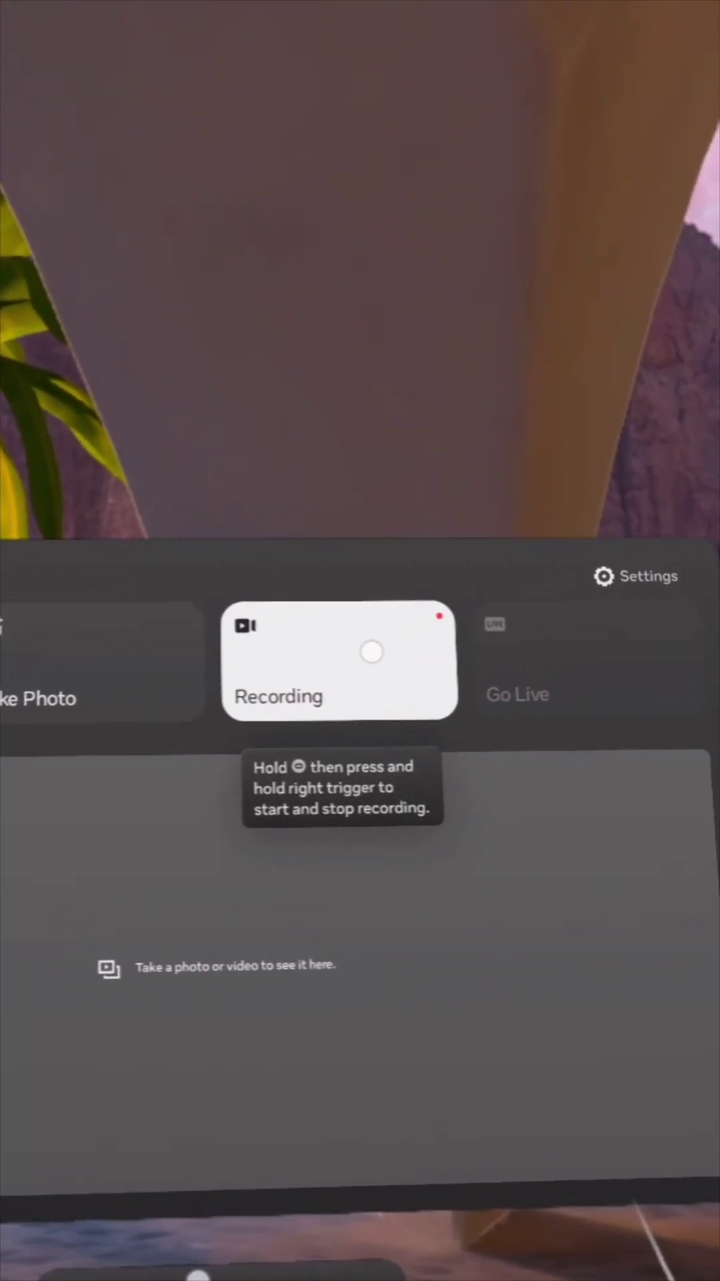